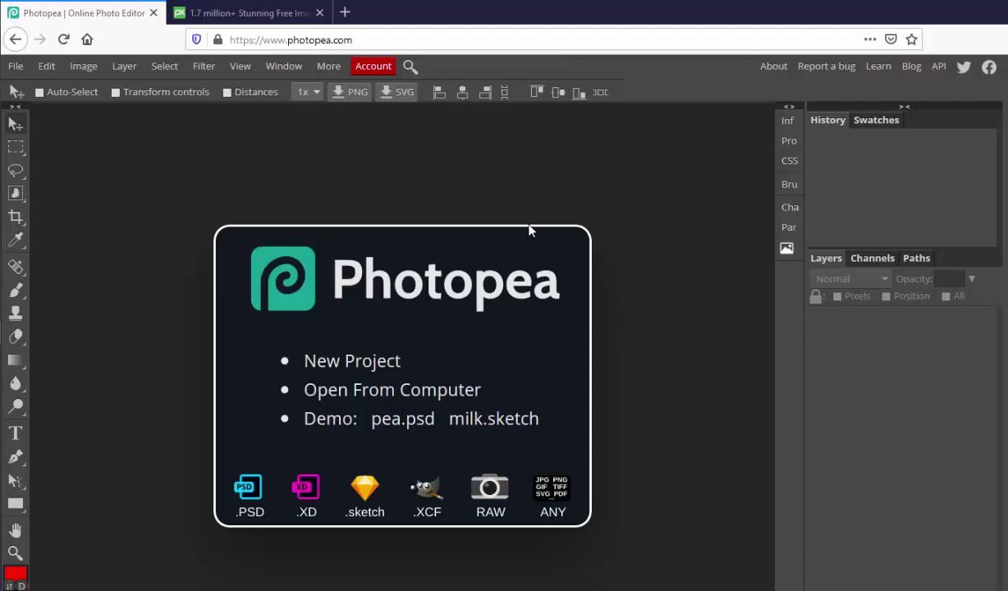
Switch to Pixabay, search its images for "puppy" and open the photo of a puppy looking over a person's shoulder
click(234, 14)
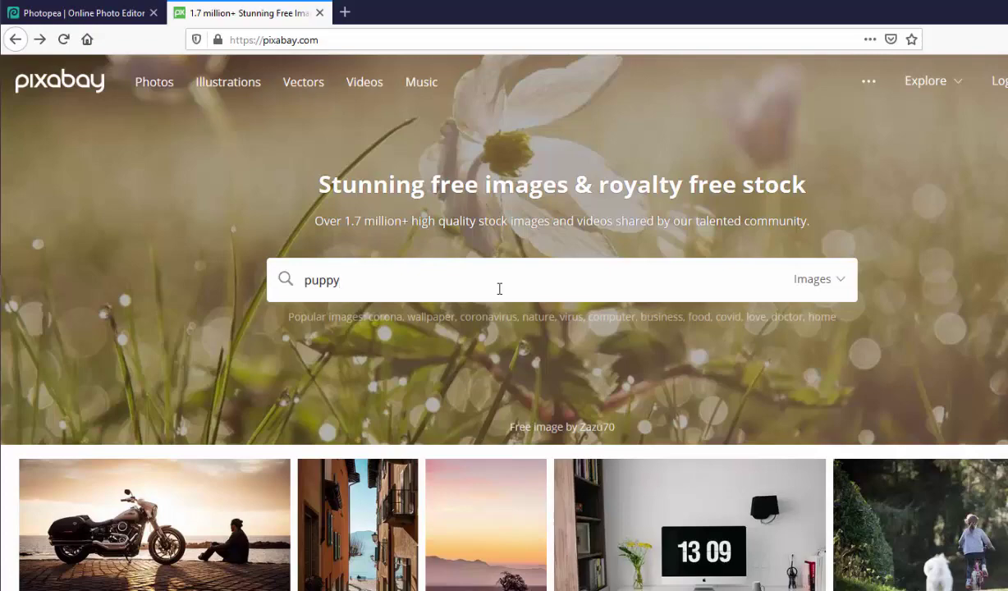
key(Return)
scroll(666, 427, down, 3)
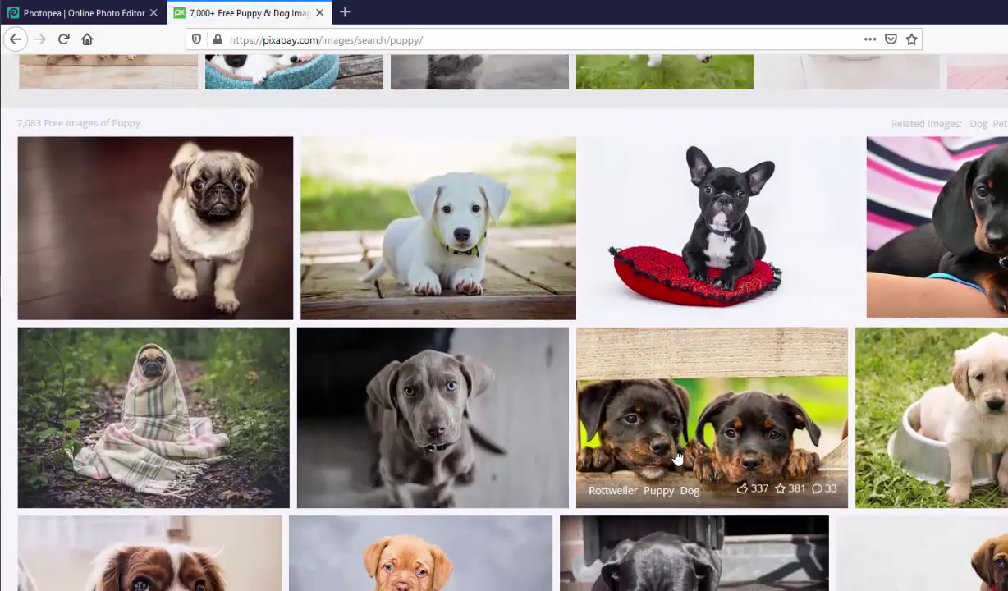
scroll(677, 456, down, 6)
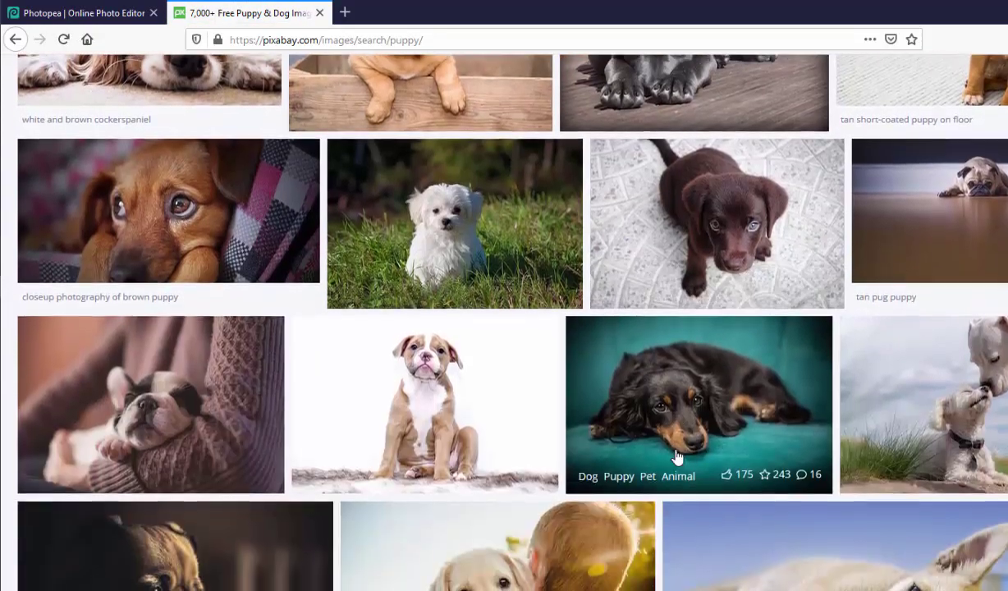
scroll(676, 457, down, 5)
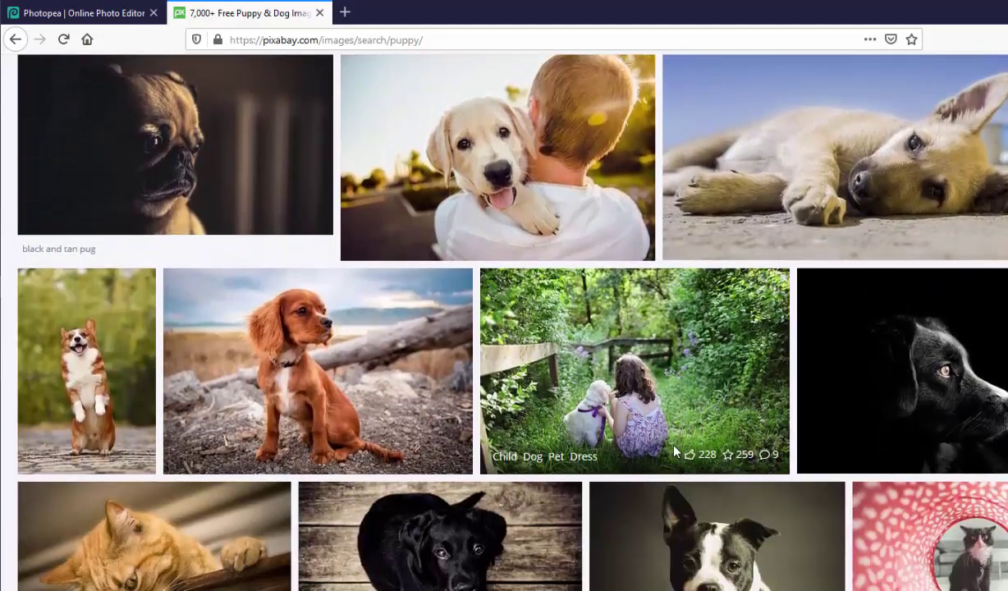
click(583, 212)
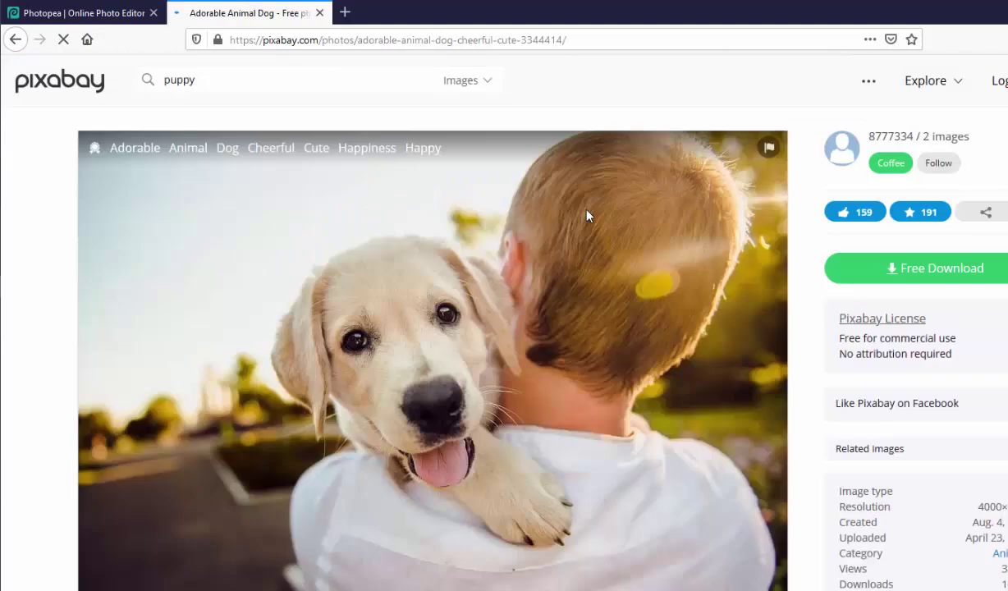
Copy the puppy photo from its page and paste it into Photopea as a new document
right_click(559, 291)
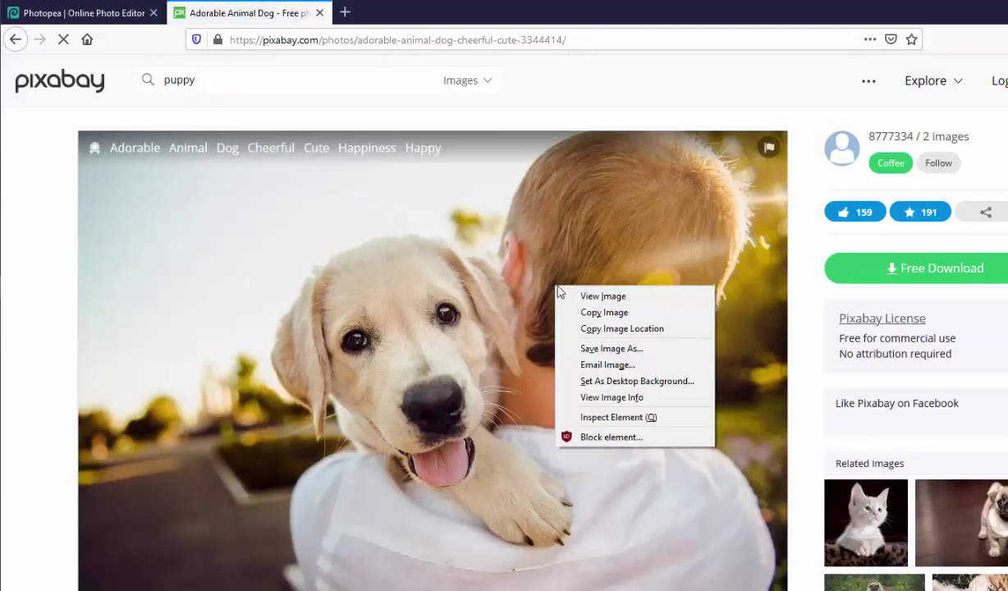
click(624, 314)
click(82, 13)
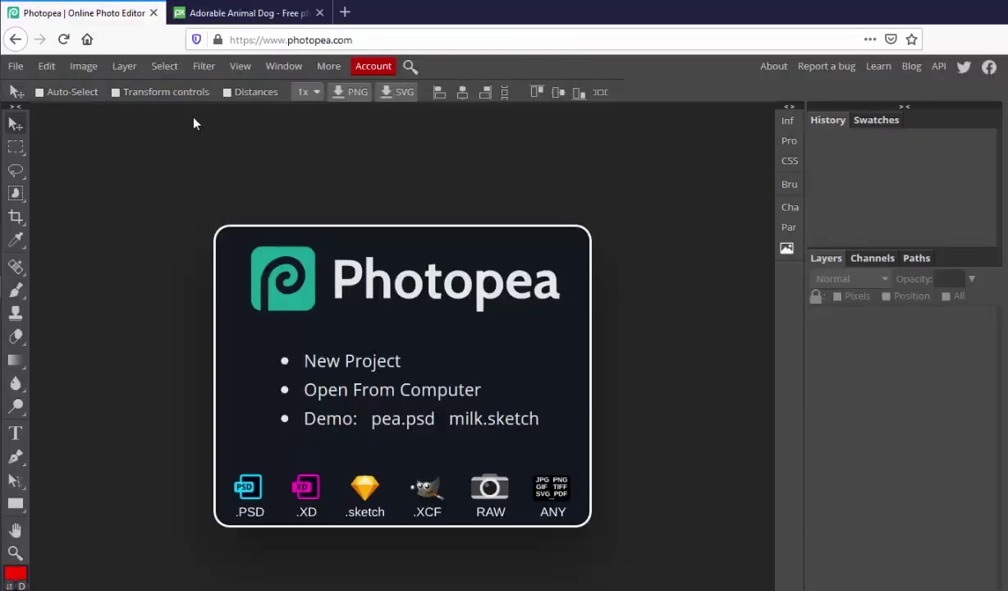
key(ctrl+v)
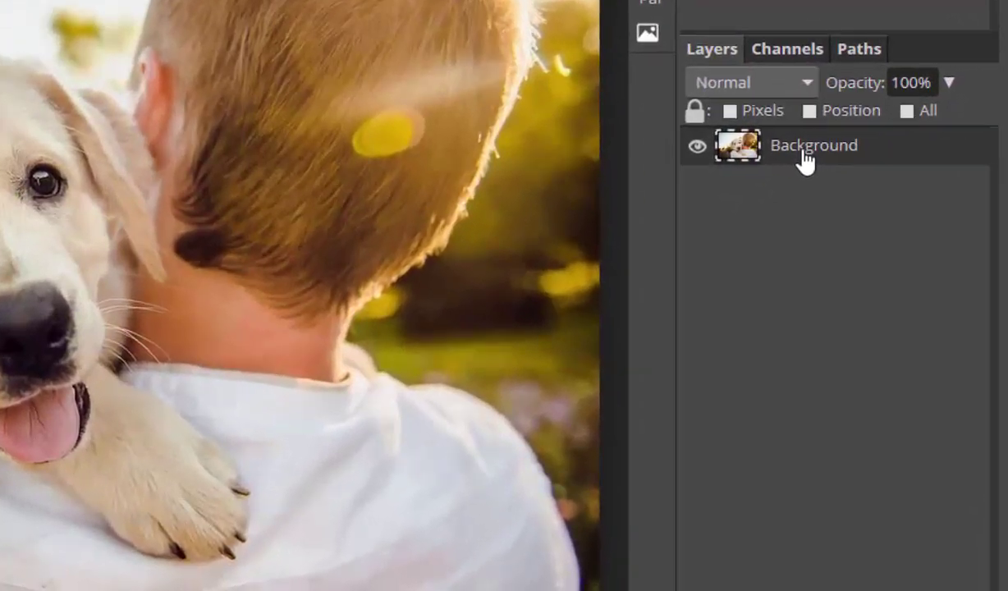
Duplicate the Background layer and toggle the copy's visibility to compare it with the original
right_click(884, 321)
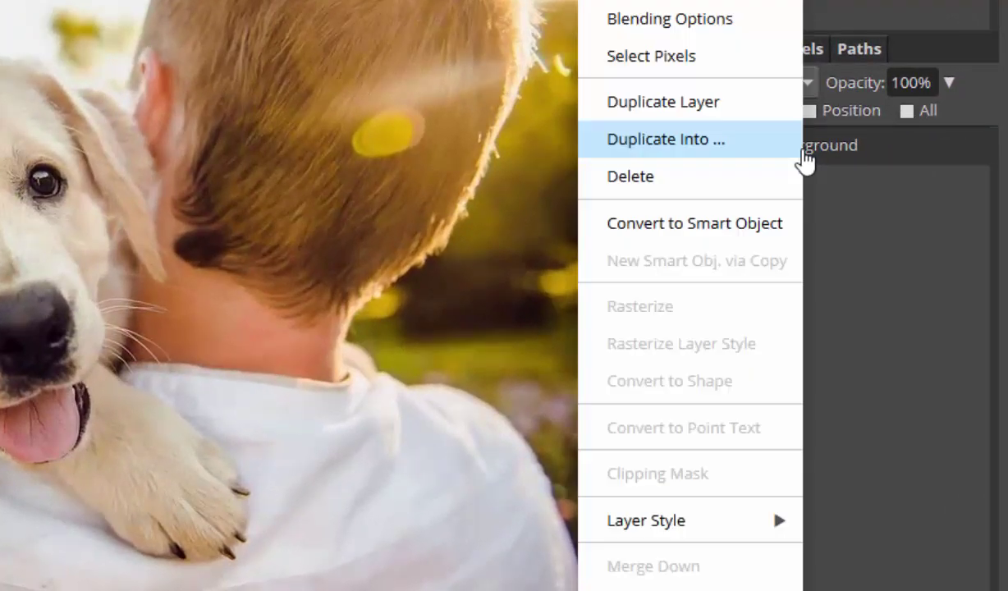
click(724, 108)
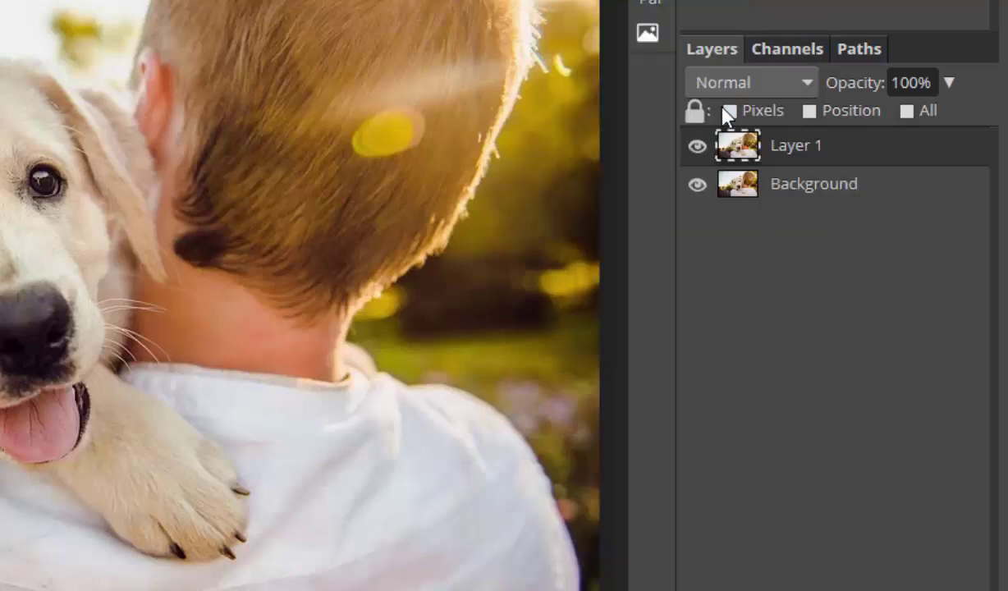
click(697, 160)
click(699, 162)
click(699, 147)
click(698, 152)
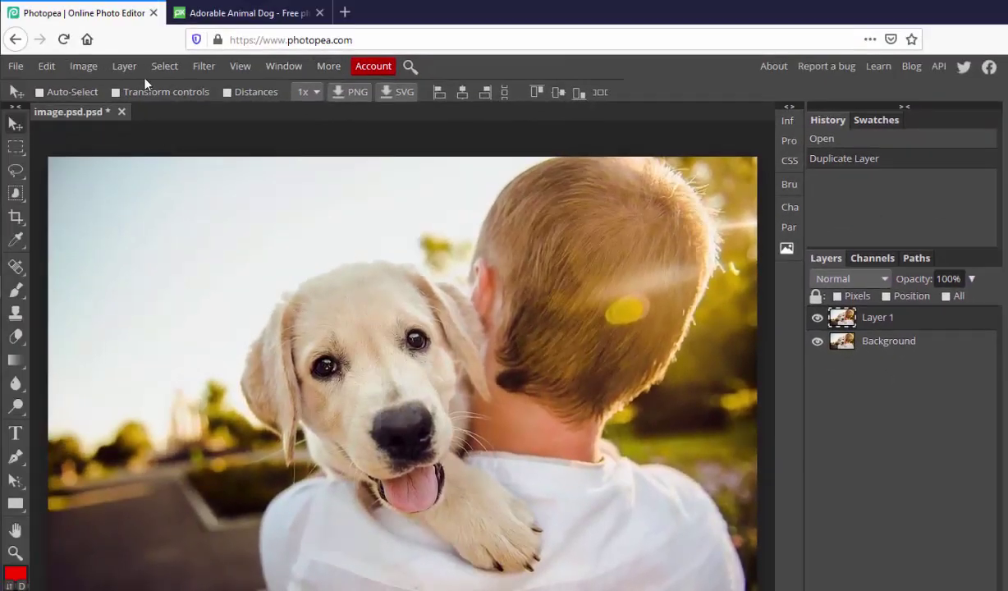
Apply a Hue/Saturation adjustment to the duplicated layer with Saturation set to 15
click(83, 67)
mouse_move(100, 90)
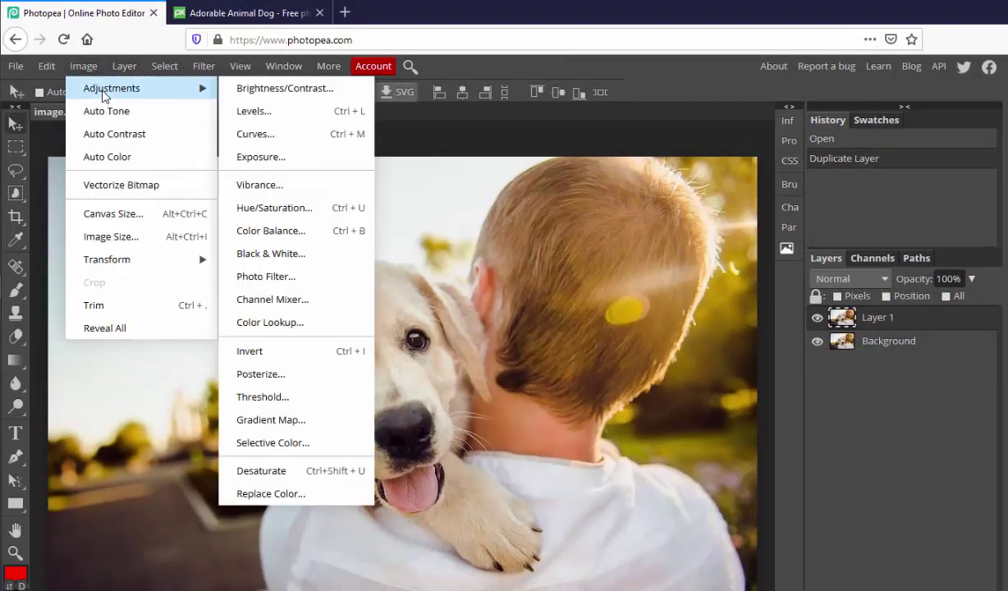
click(289, 212)
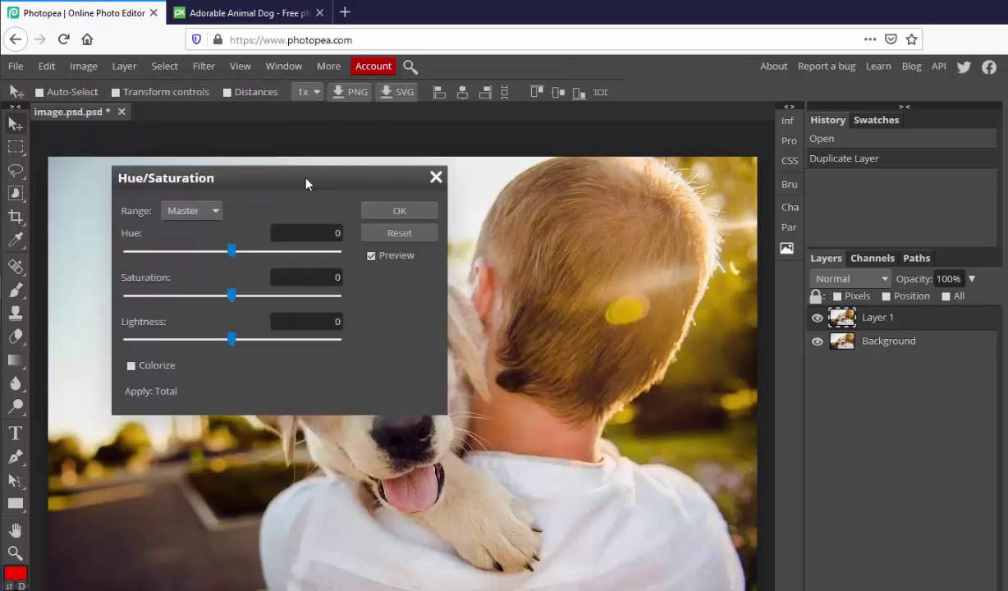
drag(306, 180, 874, 222)
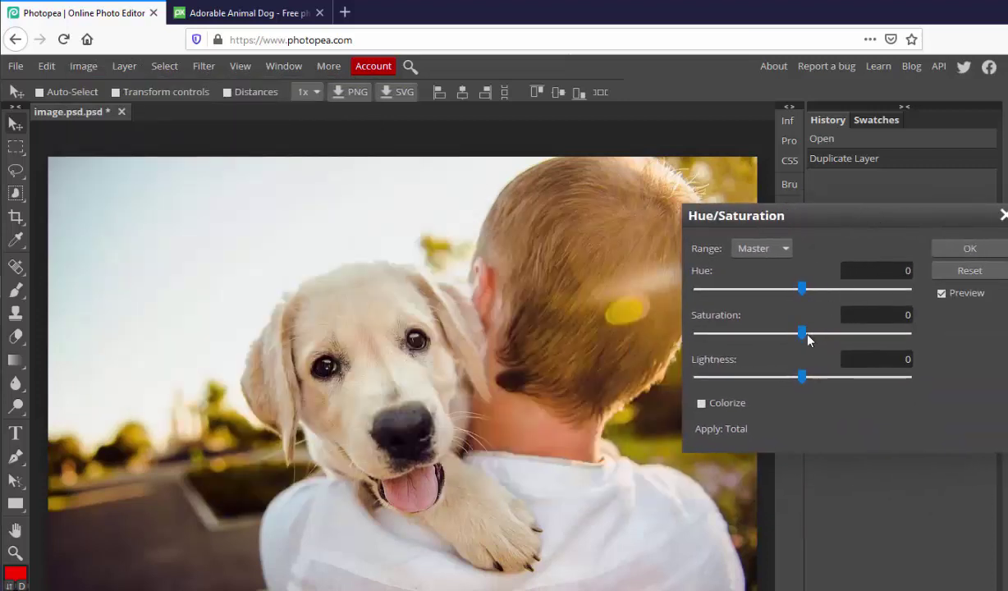
drag(802, 335, 931, 346)
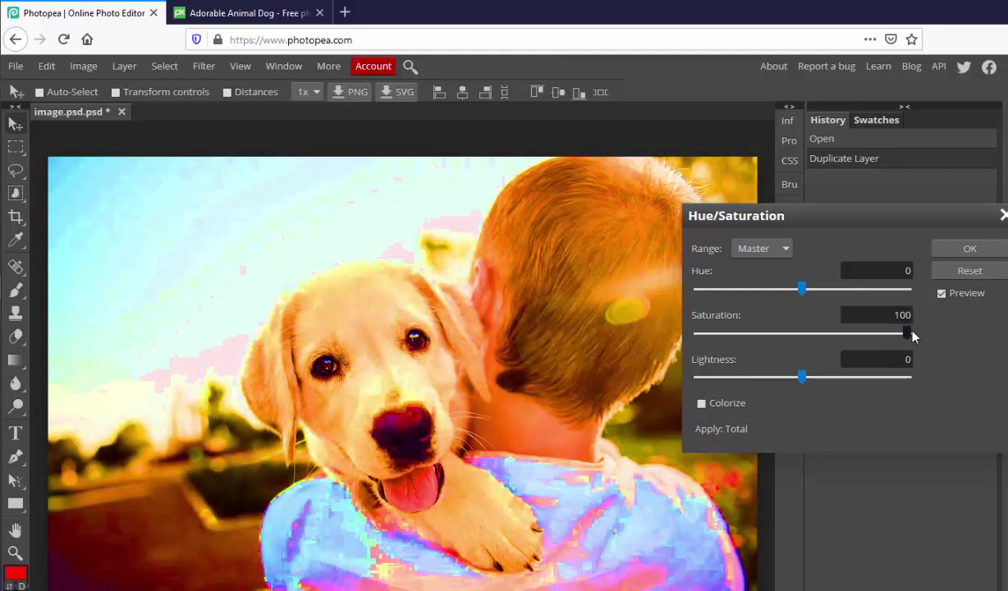
drag(906, 337, 904, 335)
drag(843, 337, 819, 338)
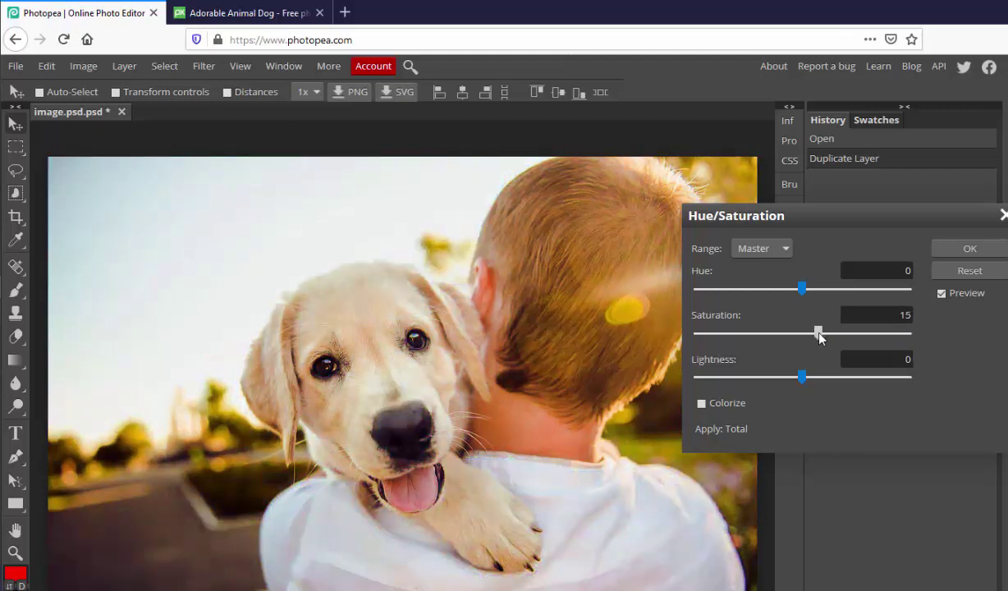
click(967, 249)
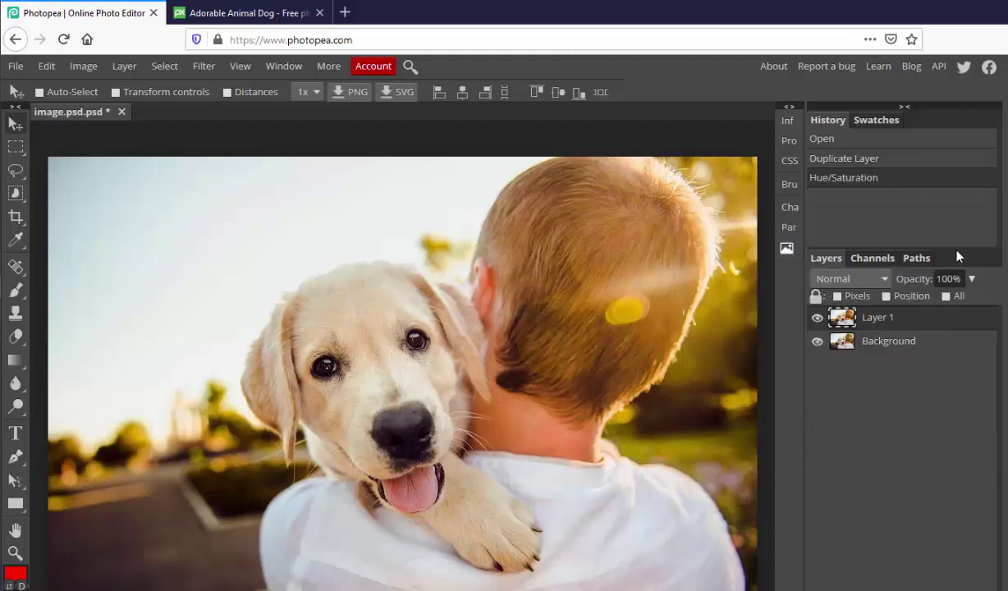
Toggle Layer 1's visibility to compare the saturation adjustment with the original photo
click(818, 318)
click(818, 318)
click(817, 318)
click(817, 318)
Apply an Exposure adjustment to Layer 1 with Gamma correction set to 0.778
click(88, 67)
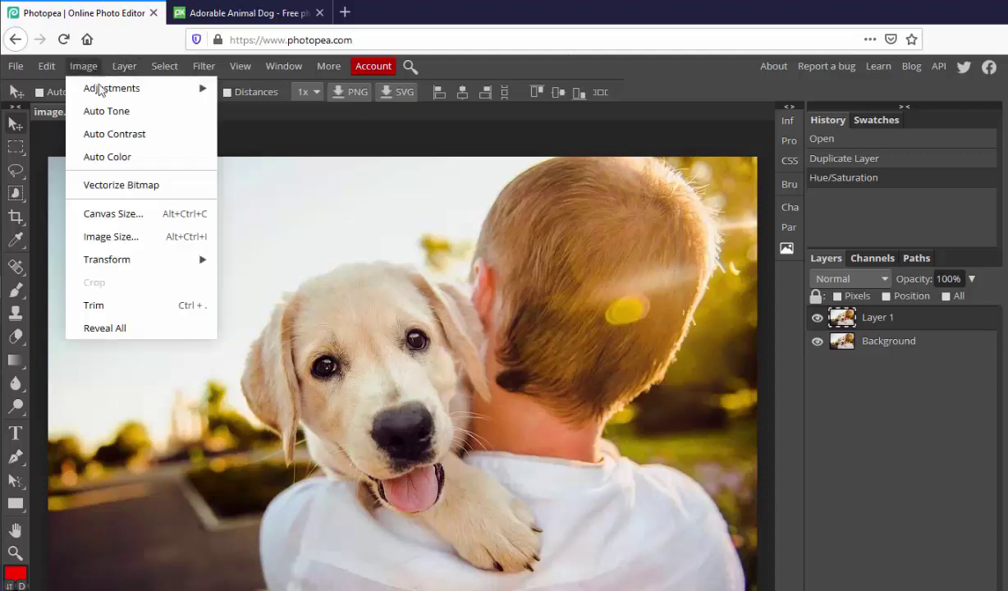
mouse_move(142, 92)
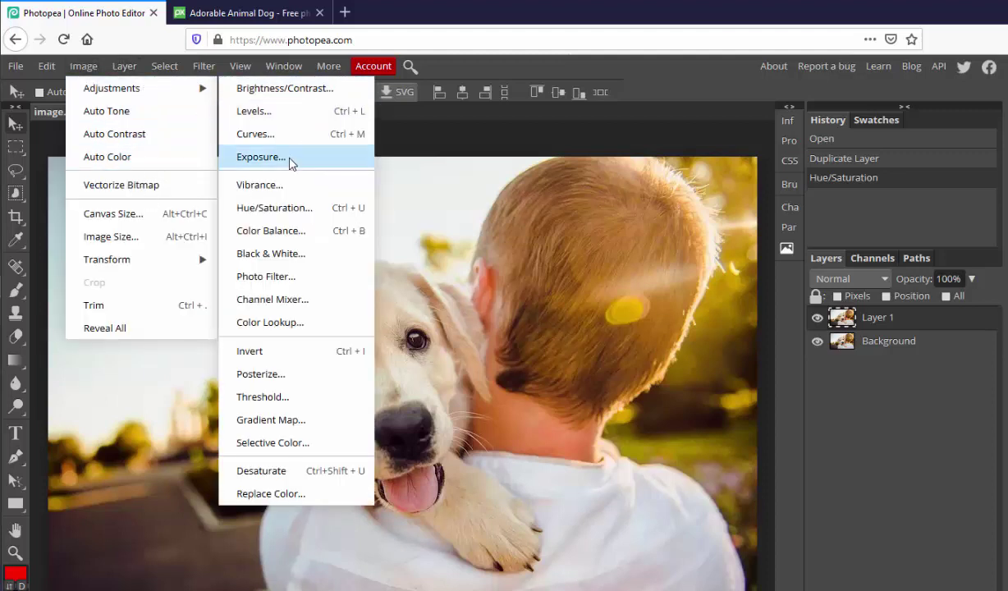
click(261, 157)
drag(267, 180, 824, 251)
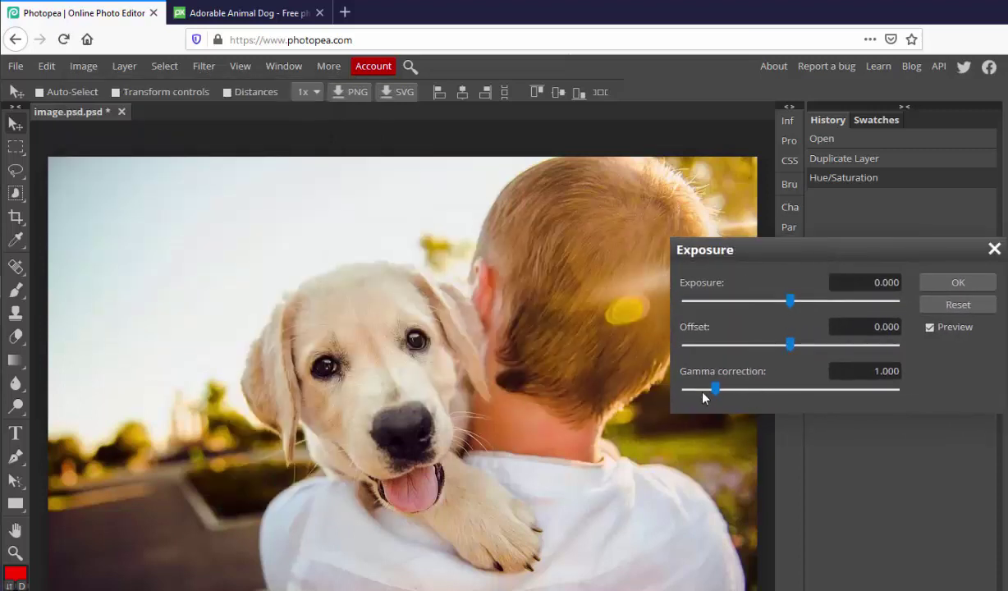
mouse_move(715, 391)
mouse_down()
mouse_move(703, 393)
mouse_move(743, 393)
mouse_move(699, 391)
mouse_move(706, 387)
mouse_up()
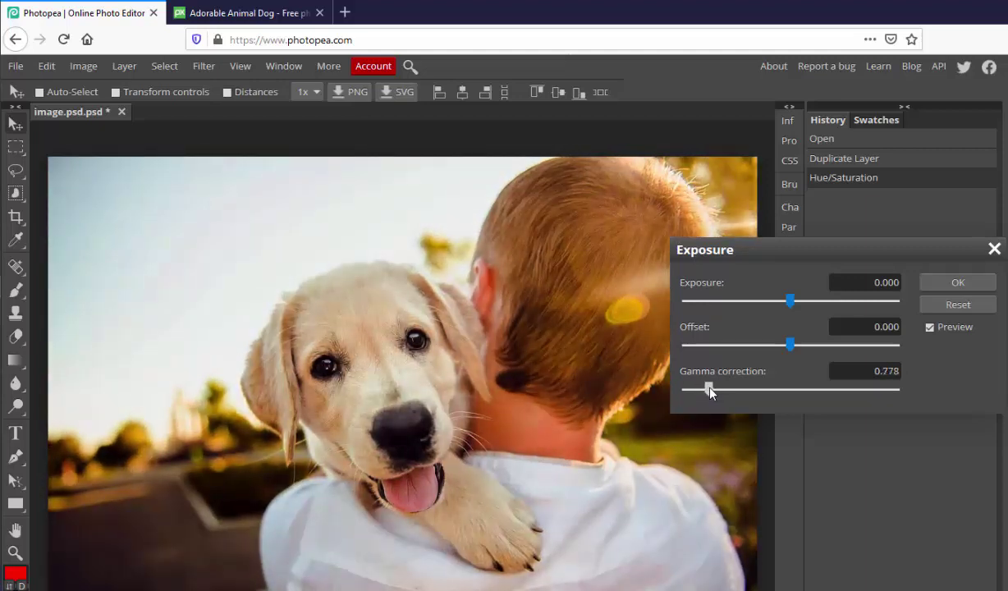
click(938, 286)
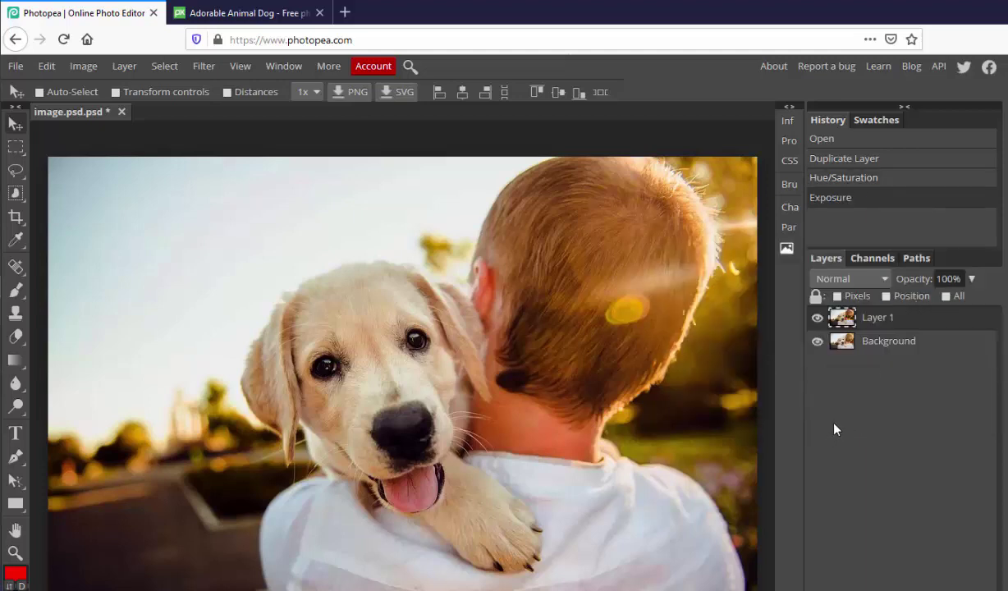
Toggle Layer 1's visibility repeatedly to compare the darker, more saturated version with the original photo
click(817, 318)
click(818, 318)
click(817, 318)
click(817, 318)
click(818, 318)
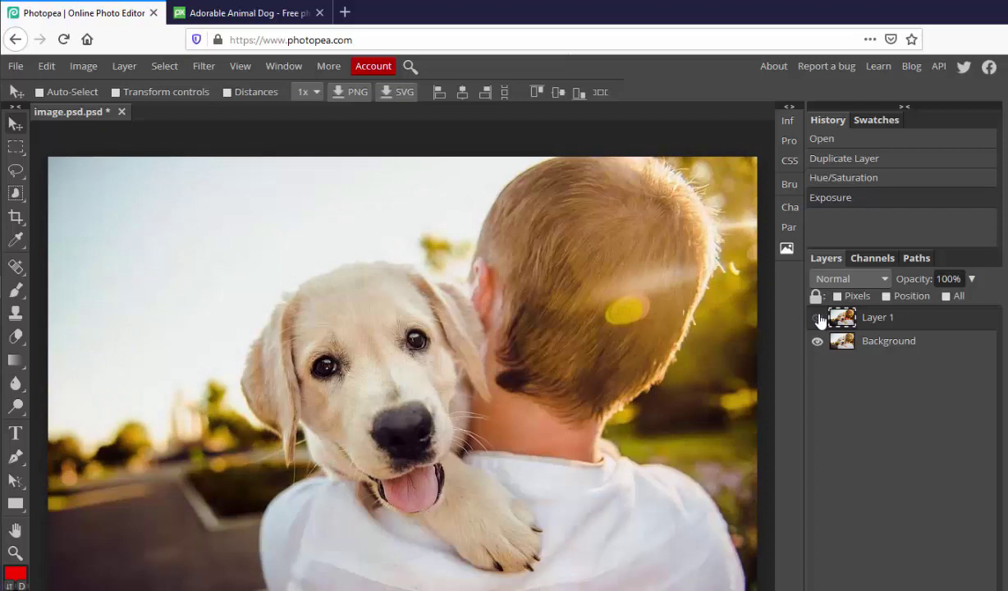
click(817, 318)
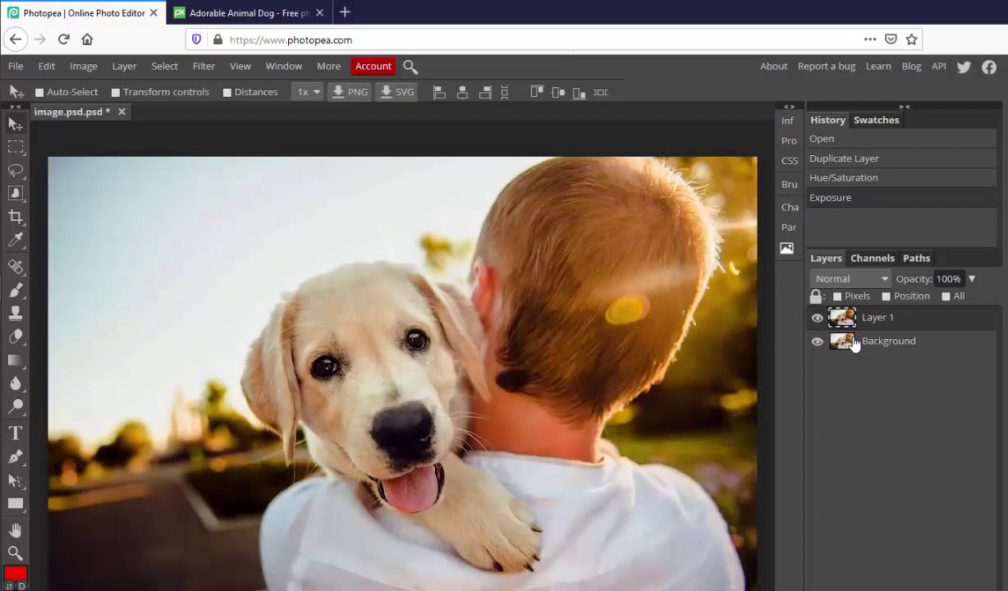
Invert the colours of Layer 1 and toggle its visibility to compare it with the original
click(83, 67)
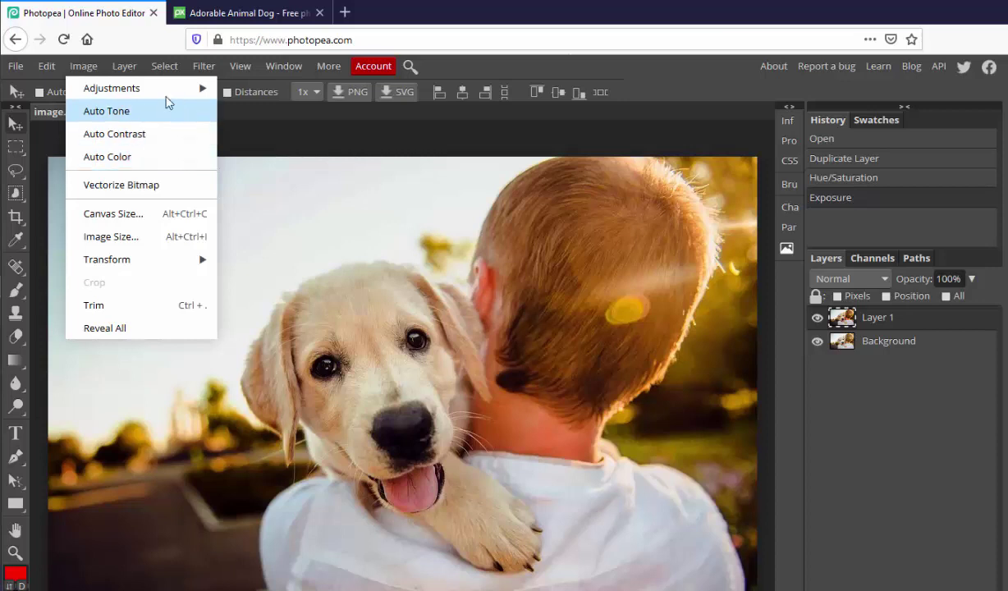
mouse_move(161, 93)
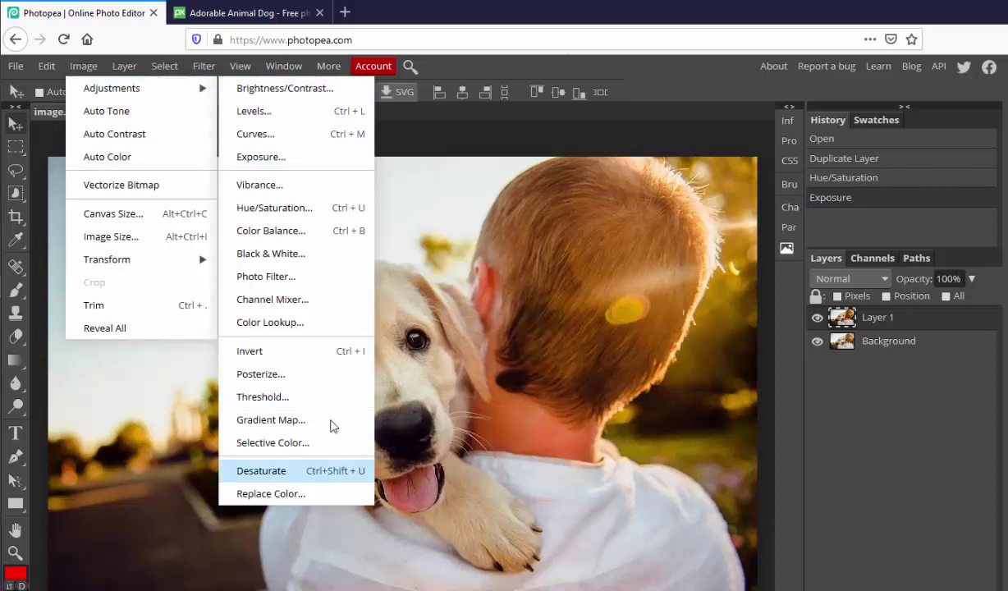
click(270, 362)
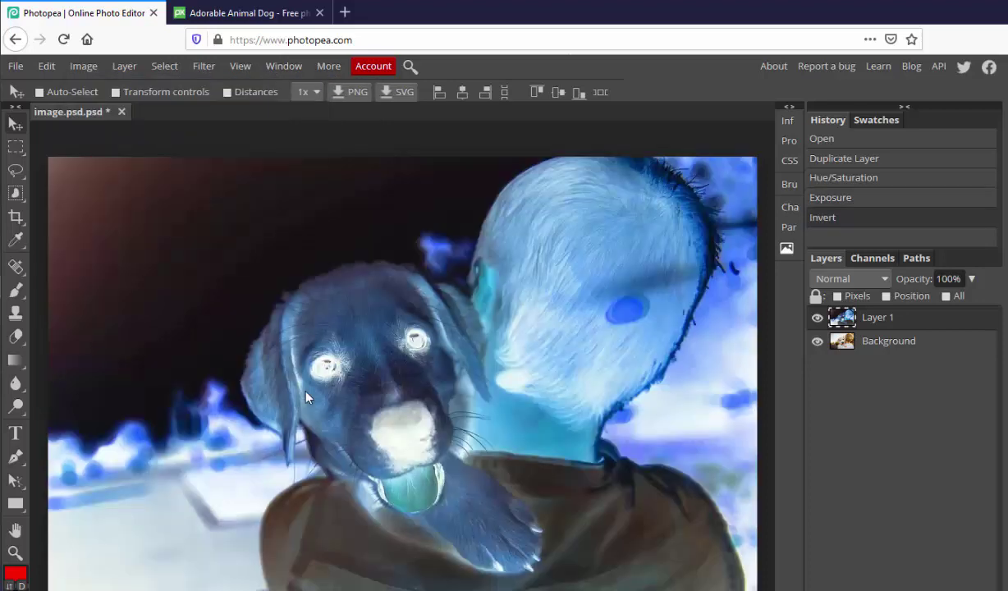
click(817, 319)
click(818, 320)
Undo the colour inversion on Layer 1
key(z)
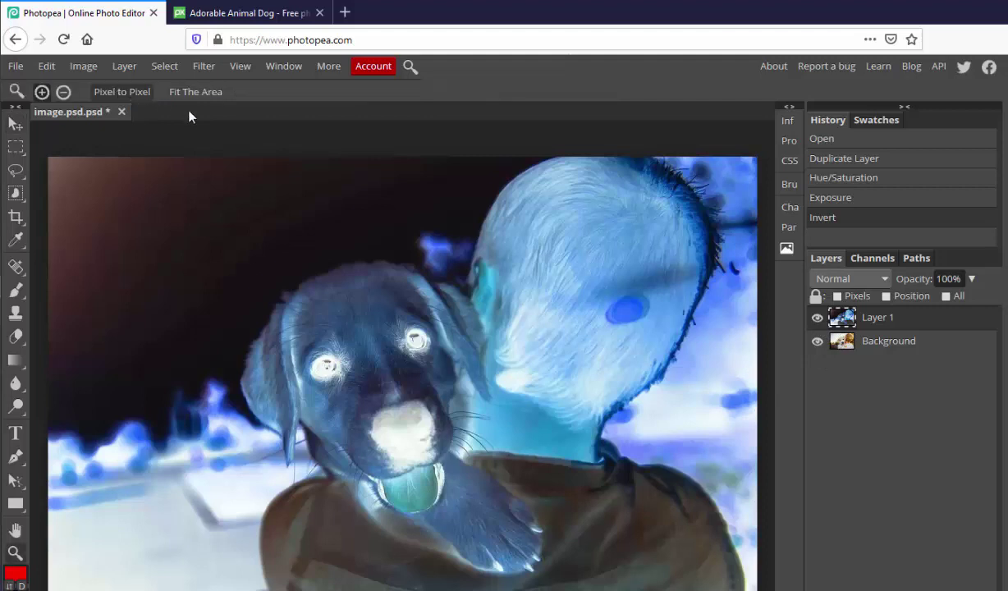
key(ctrl+s)
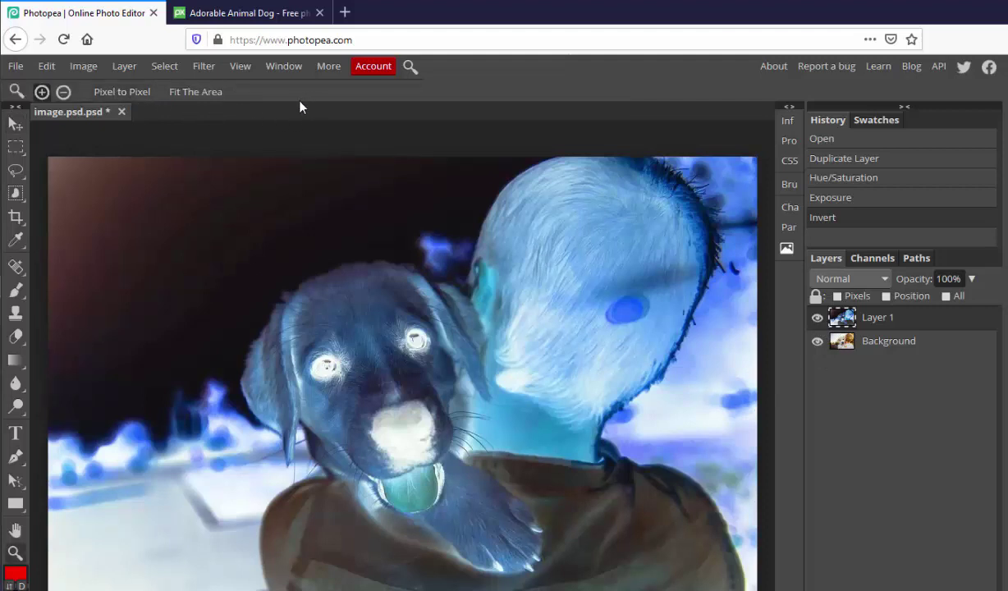
key(ctrl+z)
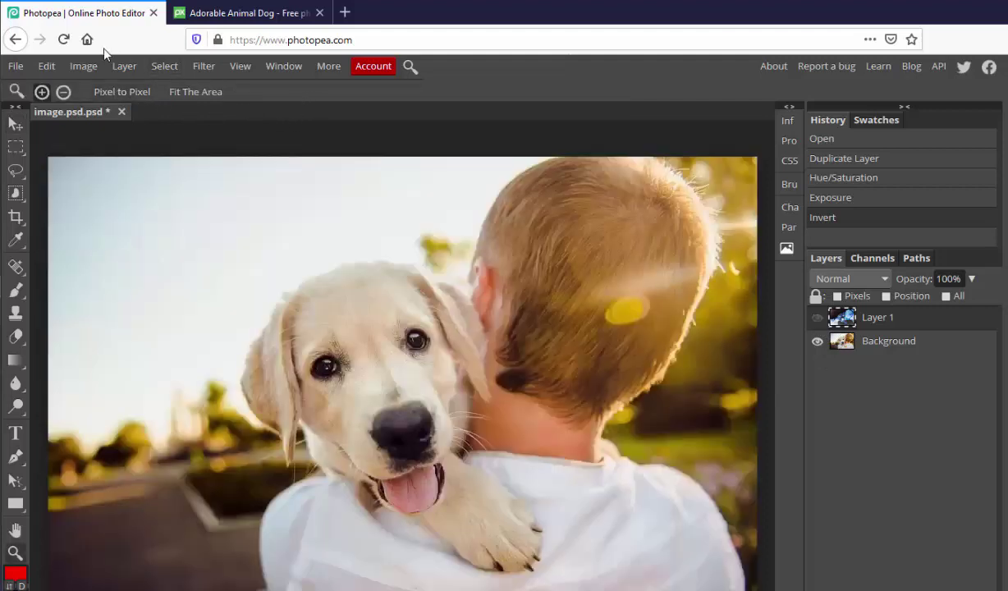
Draw a Fixed Ratio 1:1 crop frame around the puppy's head and rotate it counter-clockwise to match the head's tilt
click(17, 217)
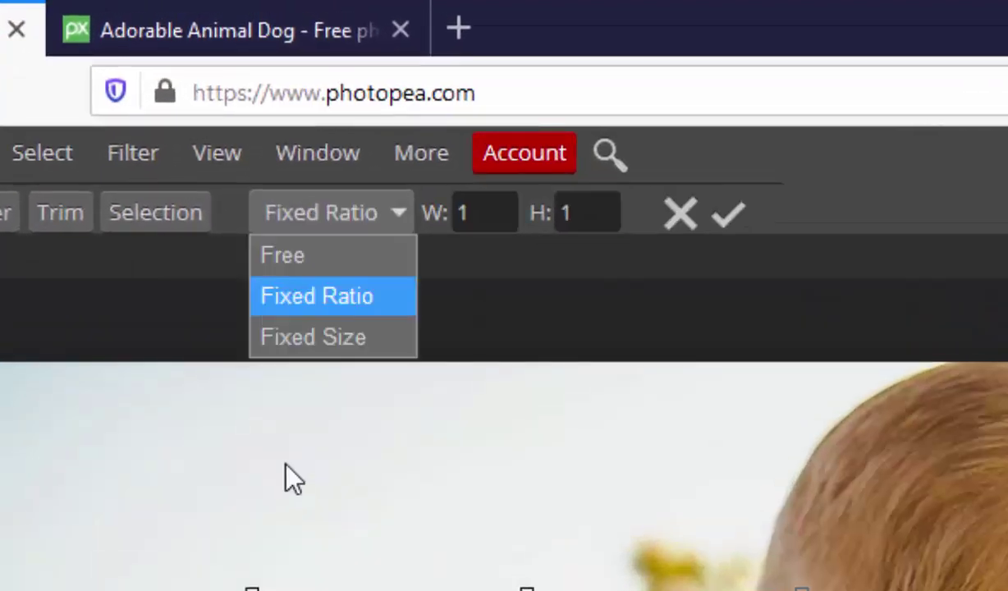
key(Tab)
key(Tab)
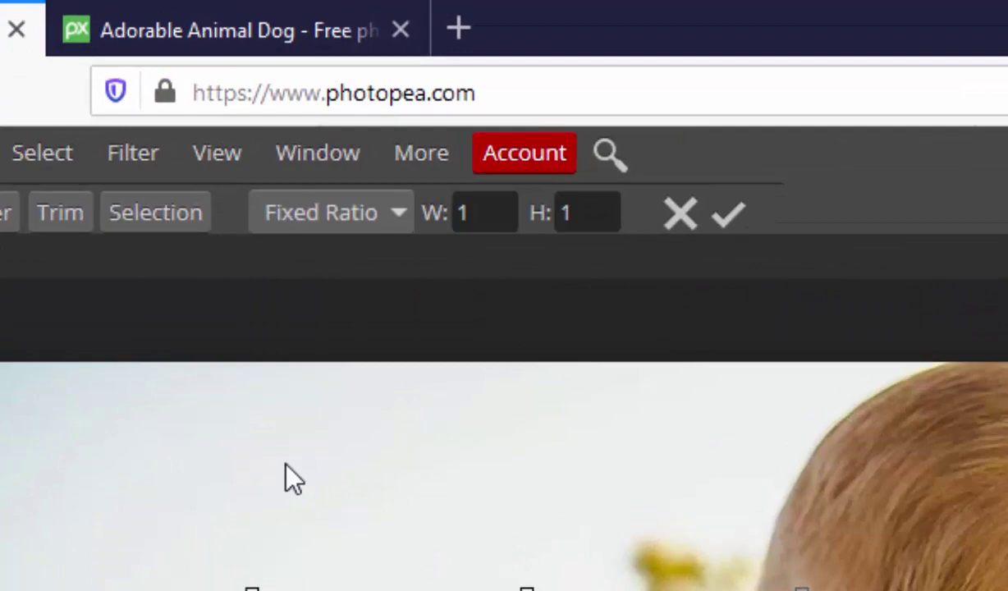
key(Return)
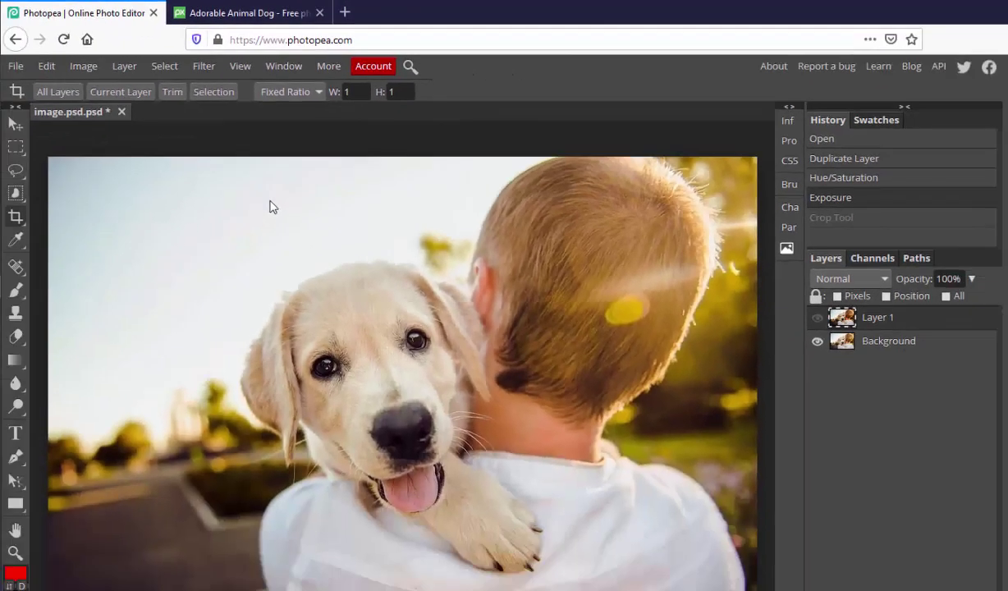
drag(210, 260, 504, 553)
drag(501, 245, 444, 194)
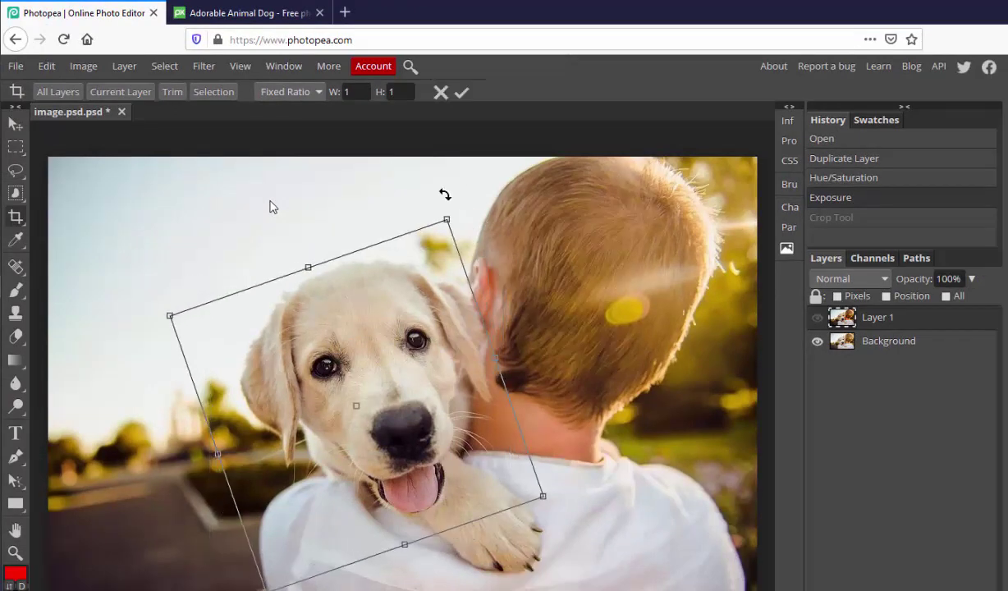
Reposition the rotated square crop frame so the puppy's head is centred in it and apply the crop
mouse_move(356, 406)
mouse_down()
mouse_move(377, 402)
mouse_move(375, 377)
mouse_move(361, 387)
mouse_up()
key(Right)
key(Right)
key(Right)
key(Right)
key(Right)
key(Right)
key(Right)
key(Right)
key(Right)
key(Right)
key(Right)
key(Right)
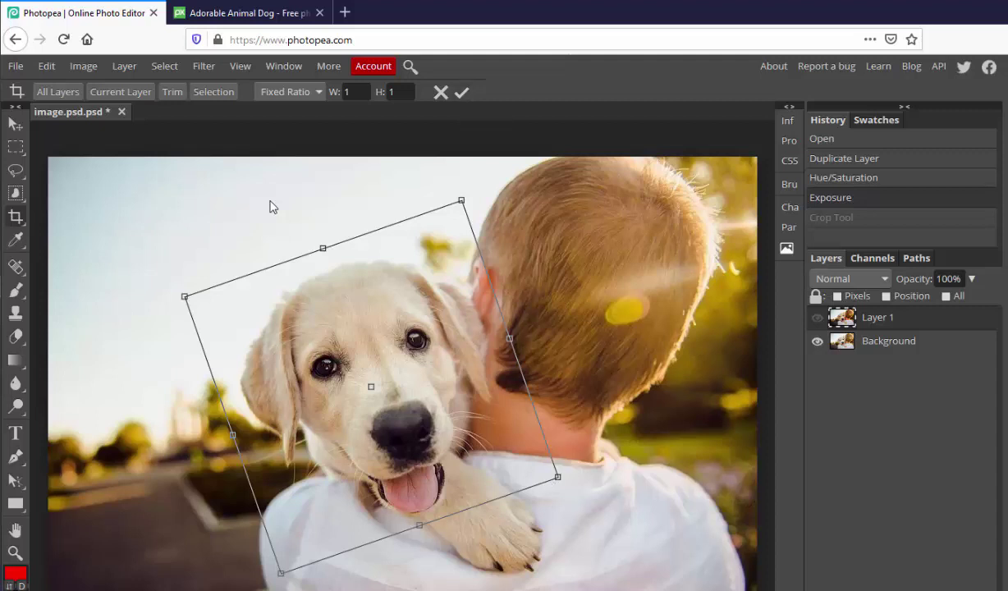
key(Return)
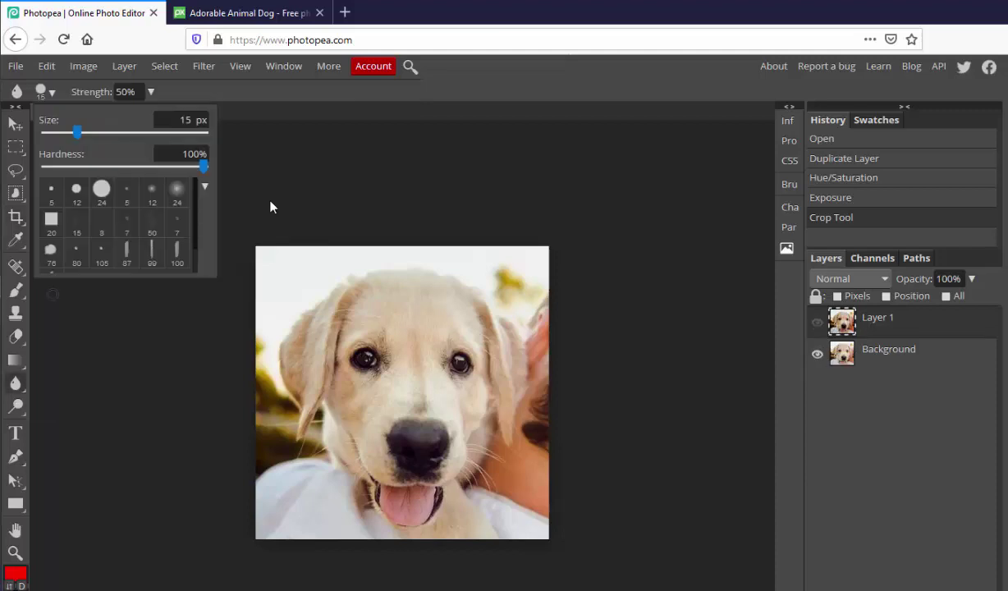
Set up the Blur tool with a 49 px brush, 0% hardness and 100% strength
key(bracketright)
key(bracketright)
key(bracketright)
key(shift+bracketleft)
key(shift+bracketleft)
key(shift+bracketleft)
key(shift+bracketleft)
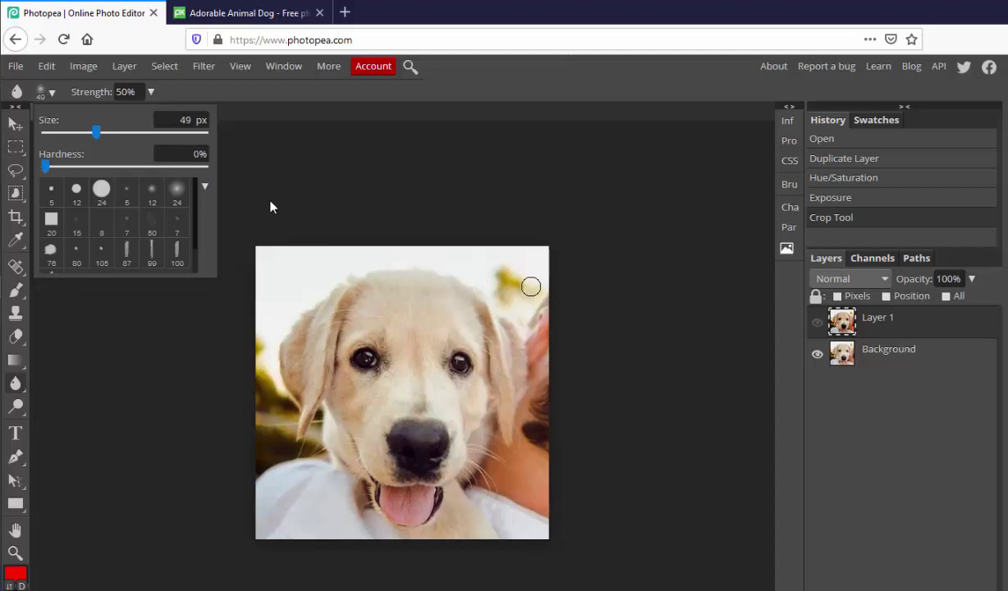
click(151, 92)
drag(126, 113, 154, 114)
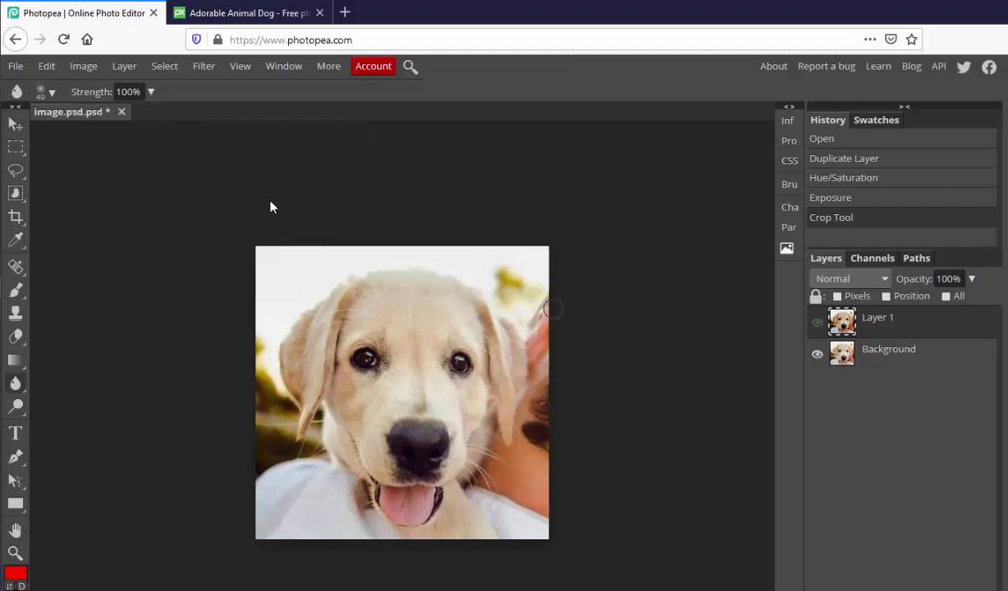
Make Layer 1 visible and blur the background and the person's head along the image edge beside the puppy's ear
mouse_move(543, 367)
mouse_down()
mouse_move(534, 298)
mouse_move(607, 364)
mouse_up()
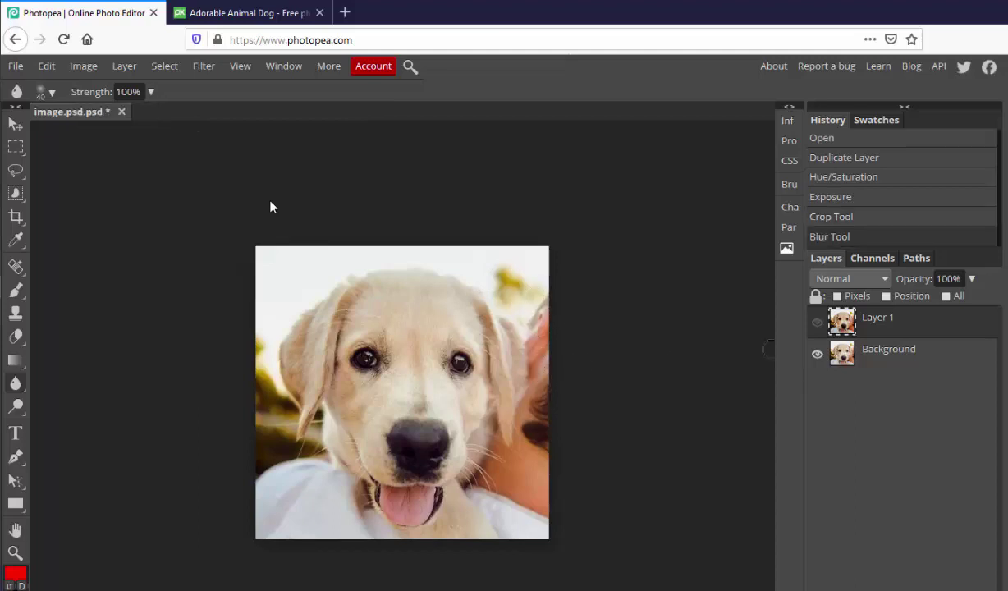
click(816, 321)
mouse_move(536, 304)
mouse_down()
mouse_move(528, 452)
mouse_move(546, 439)
mouse_move(563, 326)
mouse_move(540, 451)
mouse_move(555, 383)
mouse_move(536, 448)
mouse_move(541, 410)
mouse_move(512, 471)
mouse_move(539, 394)
mouse_move(539, 315)
mouse_move(518, 256)
mouse_move(537, 365)
mouse_move(522, 295)
mouse_move(488, 260)
mouse_move(523, 299)
mouse_move(515, 255)
mouse_up()
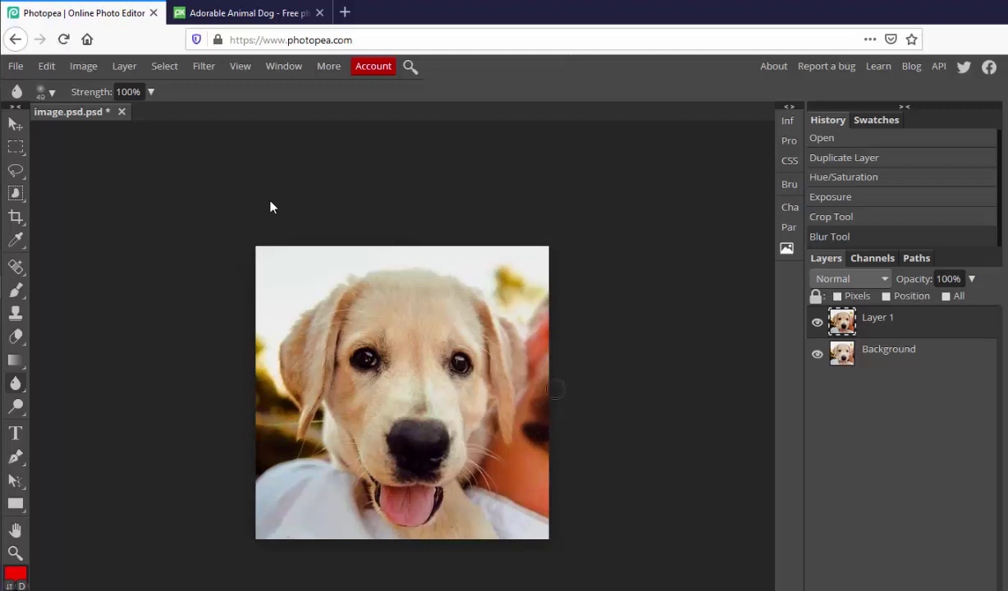
mouse_move(554, 408)
mouse_down()
mouse_move(502, 465)
mouse_move(506, 484)
mouse_move(527, 391)
mouse_move(532, 289)
mouse_up()
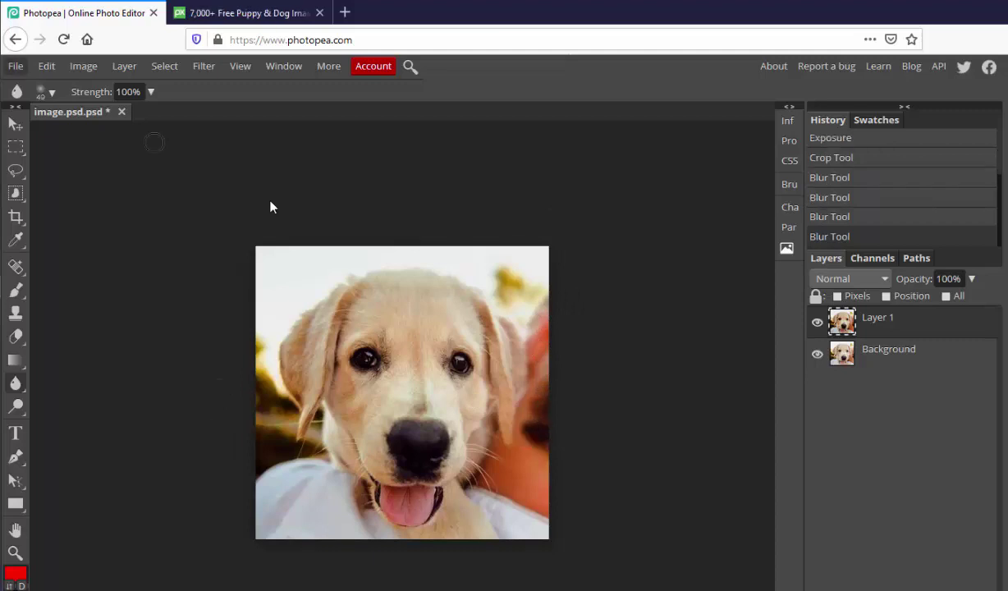
Start exporting the cropped image as a JPG
click(16, 65)
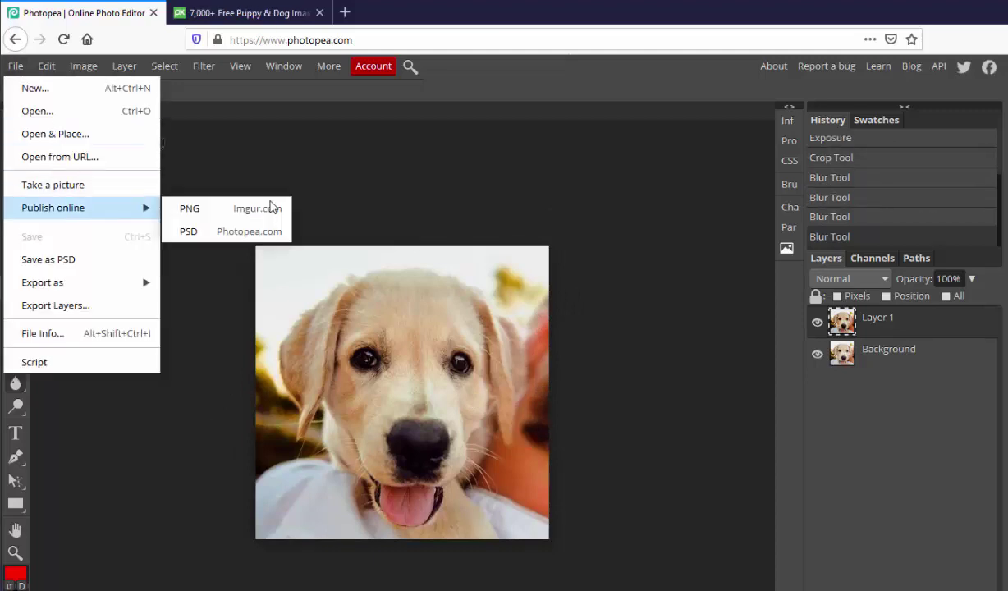
mouse_move(82, 283)
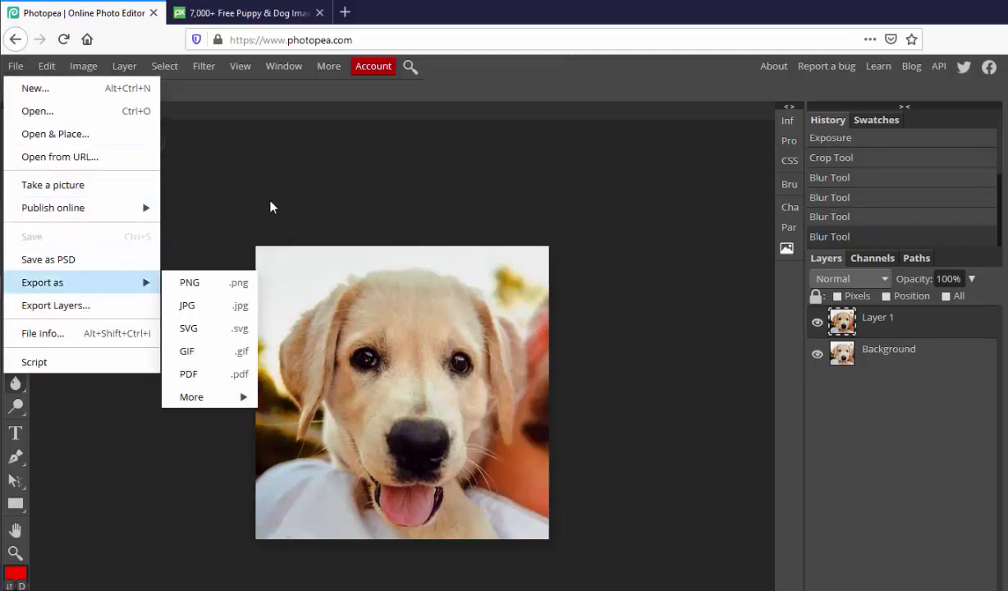
key(Right)
key(Down)
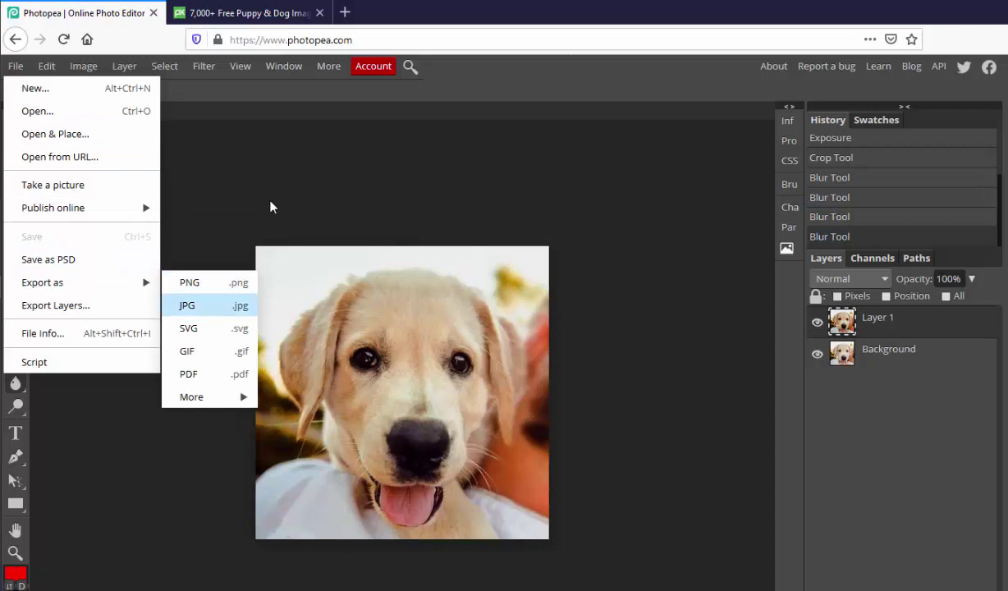
click(209, 305)
Lower the JPG quality to 0% to examine the effect of heavy compression in the preview
drag(519, 280, 493, 279)
key(Left)
key(Left)
key(Left)
key(Left)
key(Left)
key(Left)
key(Left)
key(Left)
key(Left)
key(Left)
key(Left)
key(Left)
key(Left)
key(Left)
key(Left)
key(Left)
key(Left)
key(Left)
key(Left)
key(Left)
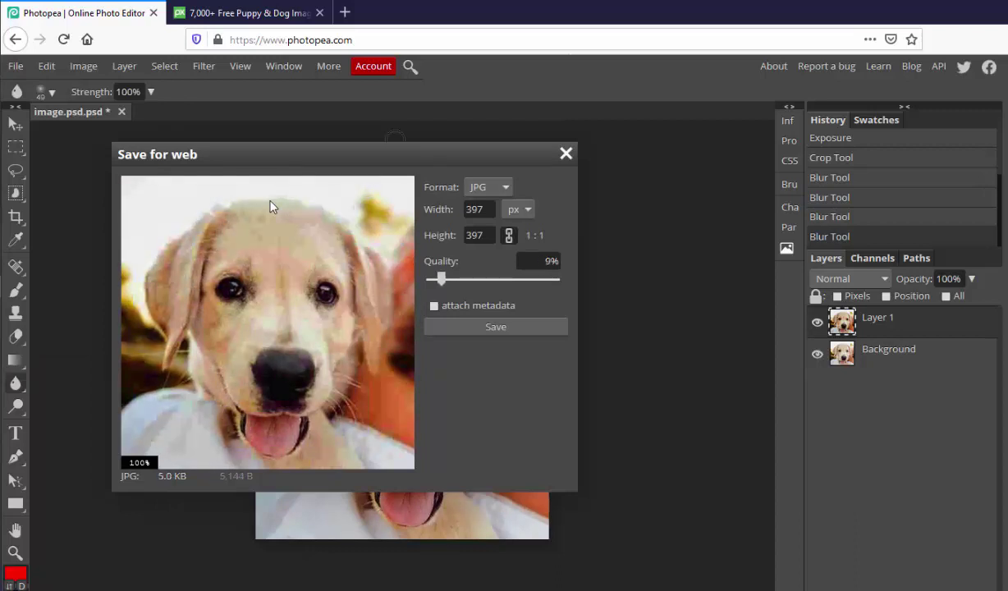
key(Left)
key(Left)
key(Left)
key(Left)
key(Left)
key(Left)
key(Left)
key(Left)
key(Left)
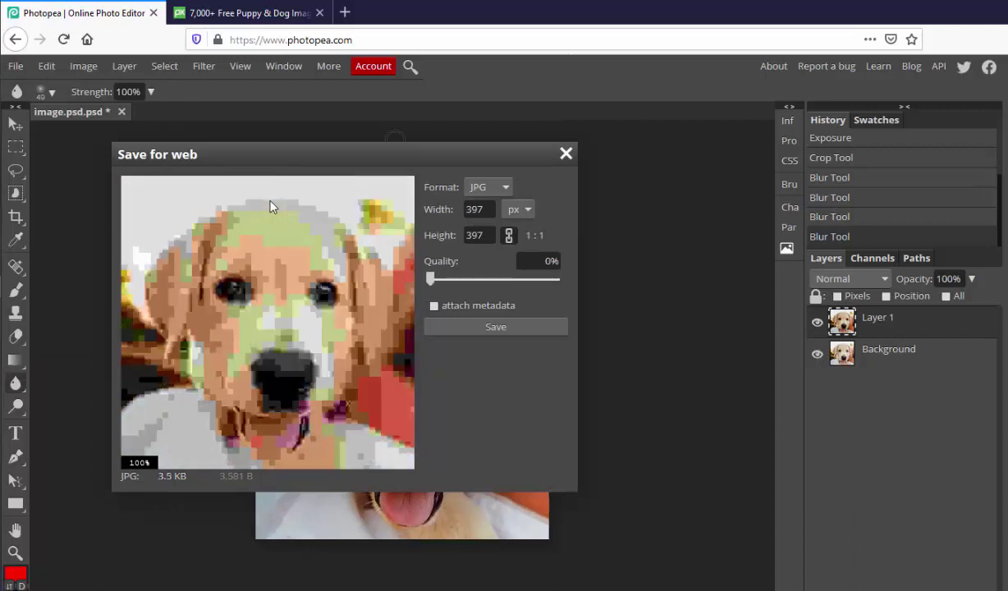
Raise the JPG quality, fine-tune it against the preview, and save the exported image as image.jpg
key(Right)
key(Right)
key(Right)
key(Right)
key(Right)
key(Right)
key(Right)
key(Right)
key(Right)
key(Right)
key(Right)
key(Right)
key(Right)
key(Right)
key(Right)
key(Right)
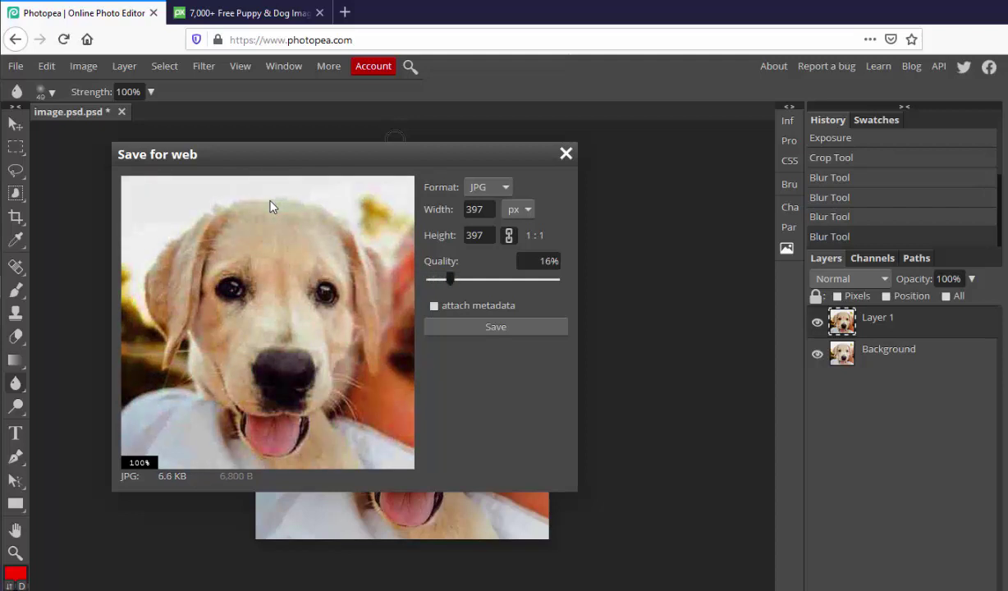
key(Right)
key(Right)
key(Right)
key(Right)
key(Right)
key(Right)
key(Right)
key(Right)
key(Right)
key(Right)
key(Right)
key(Right)
key(Right)
key(Right)
key(Right)
key(Right)
key(Right)
key(Right)
key(Right)
key(Right)
key(Left)
key(Left)
key(Right)
key(Right)
key(Right)
key(Right)
key(Right)
key(Right)
key(Right)
key(Right)
key(Right)
key(Right)
key(Right)
key(Right)
key(Right)
key(Right)
key(Right)
key(Right)
key(Right)
key(Right)
key(Right)
key(Right)
key(Left)
key(Left)
key(Left)
key(Left)
key(Left)
key(Left)
key(Left)
key(Left)
key(Left)
key(Left)
key(Left)
key(Left)
key(Left)
key(Left)
key(Left)
key(Left)
key(Left)
key(Left)
key(Left)
key(Left)
key(Left)
key(Left)
key(Left)
key(Left)
key(Left)
key(Return)
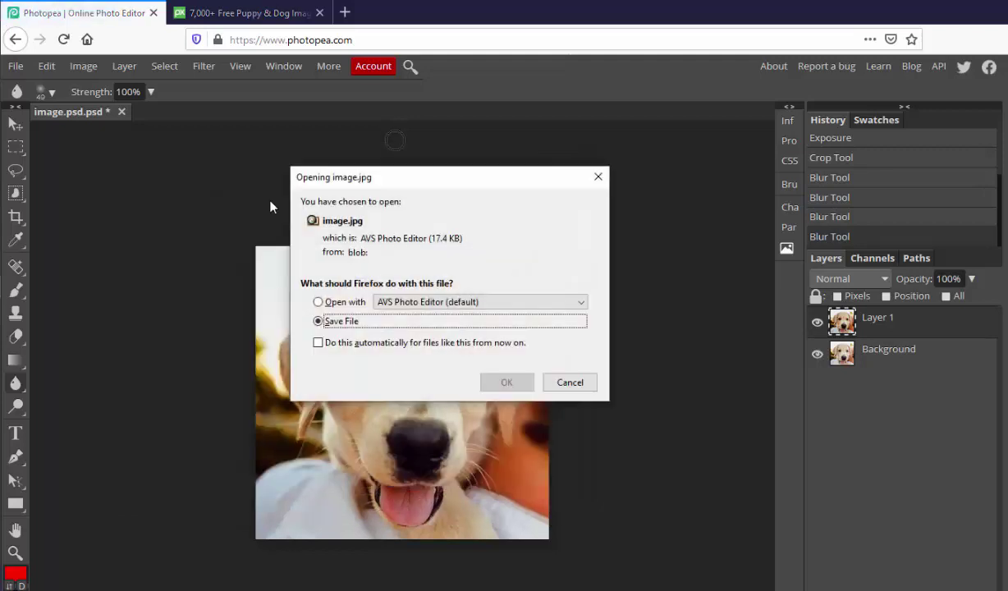